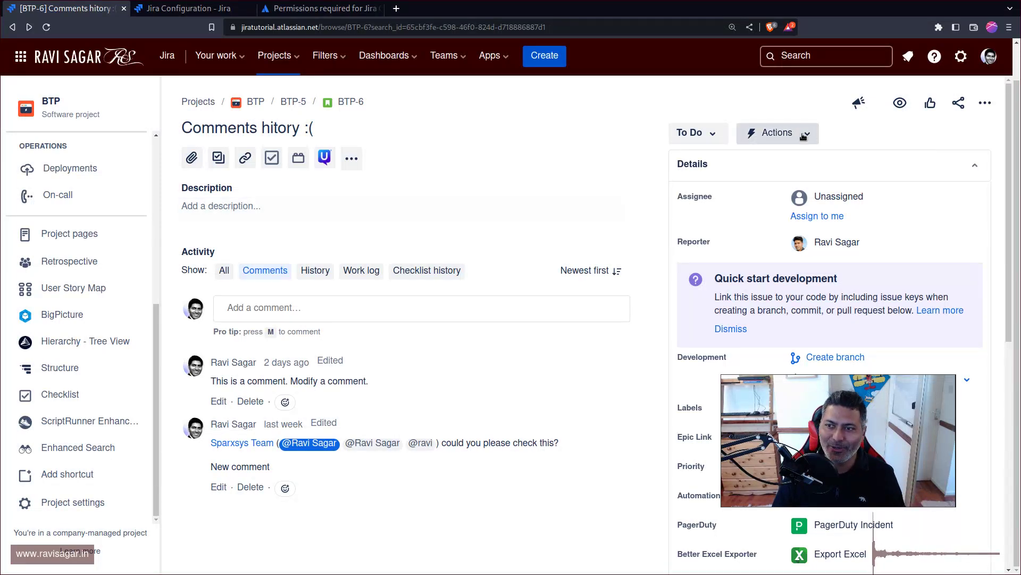
# Check the issue's automation Actions, then go to the Jira System General configuration page.
pyautogui.click(778, 133)
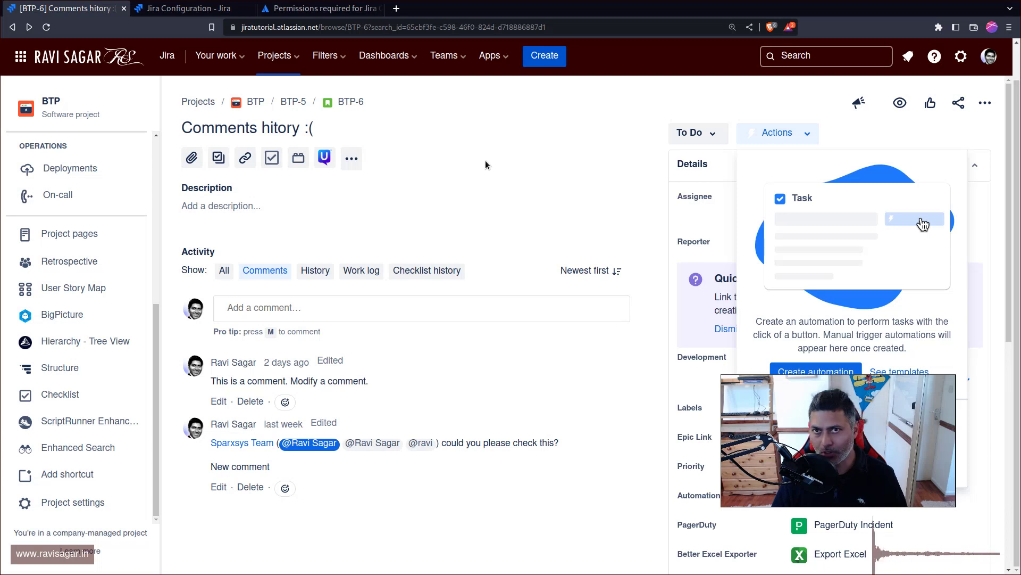
pyautogui.click(206, 9)
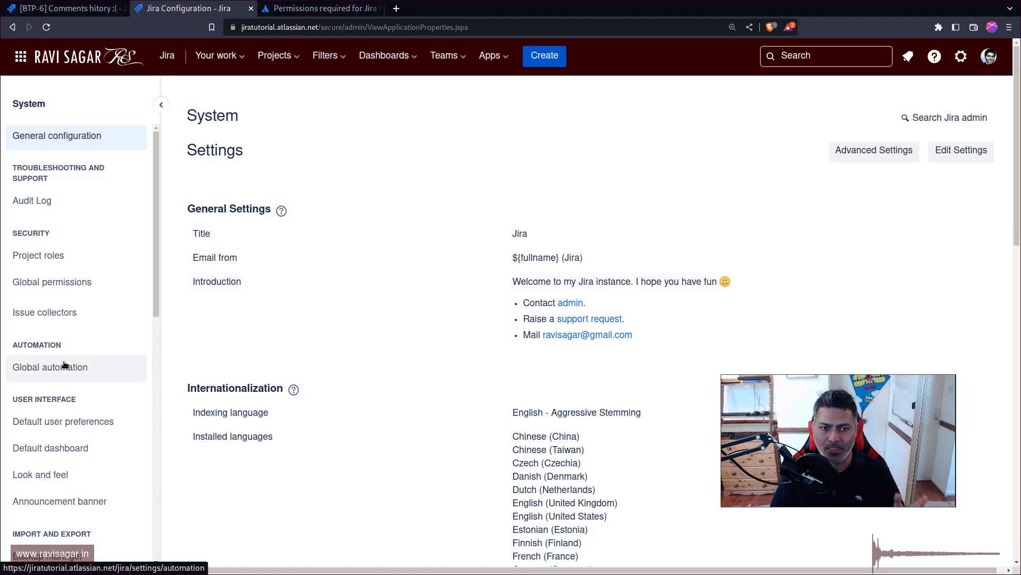
# From Global automation's ••• menu, open the Automation Global configuration page.
pyautogui.click(42, 367)
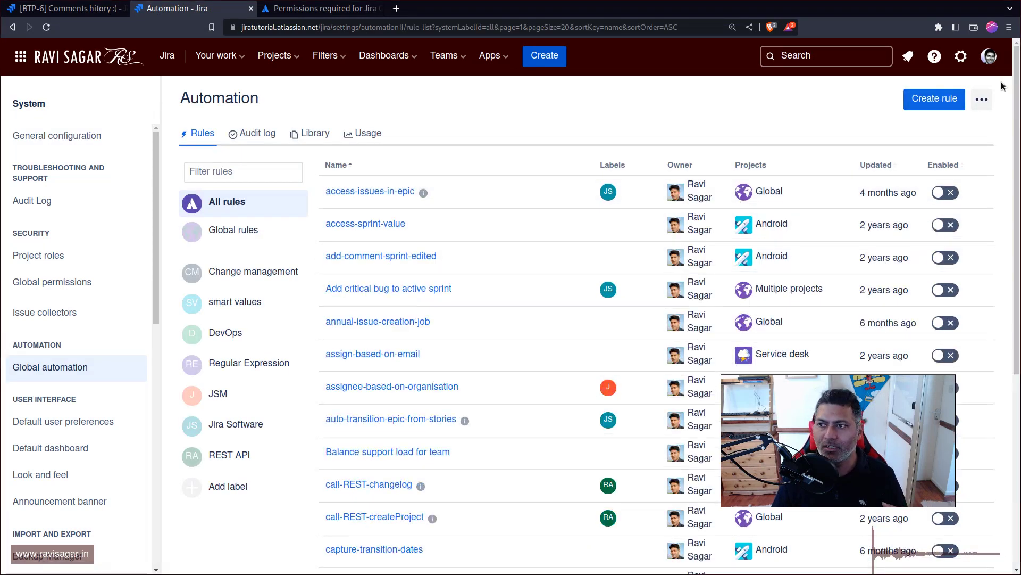
pyautogui.click(987, 97)
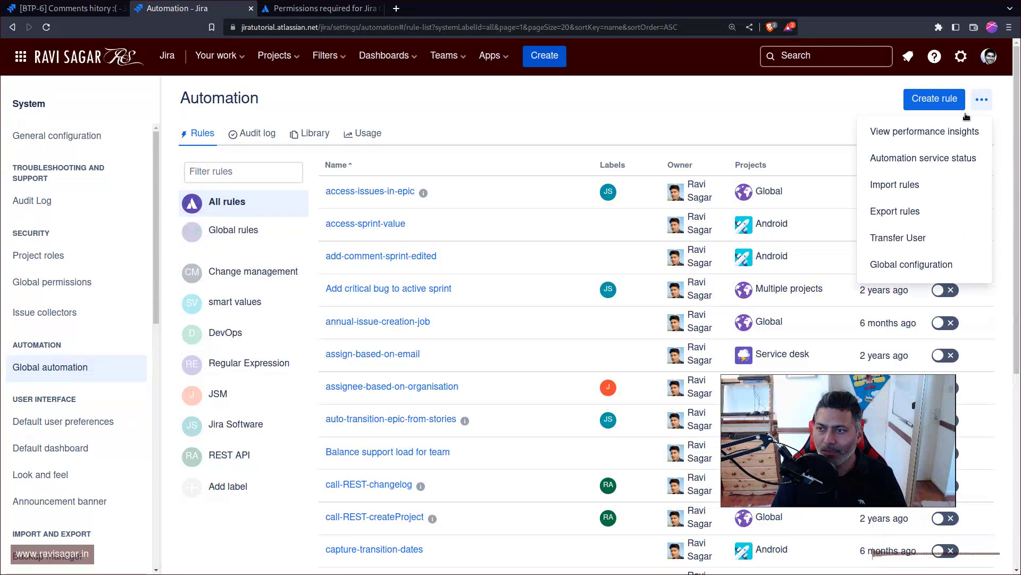
pyautogui.click(890, 263)
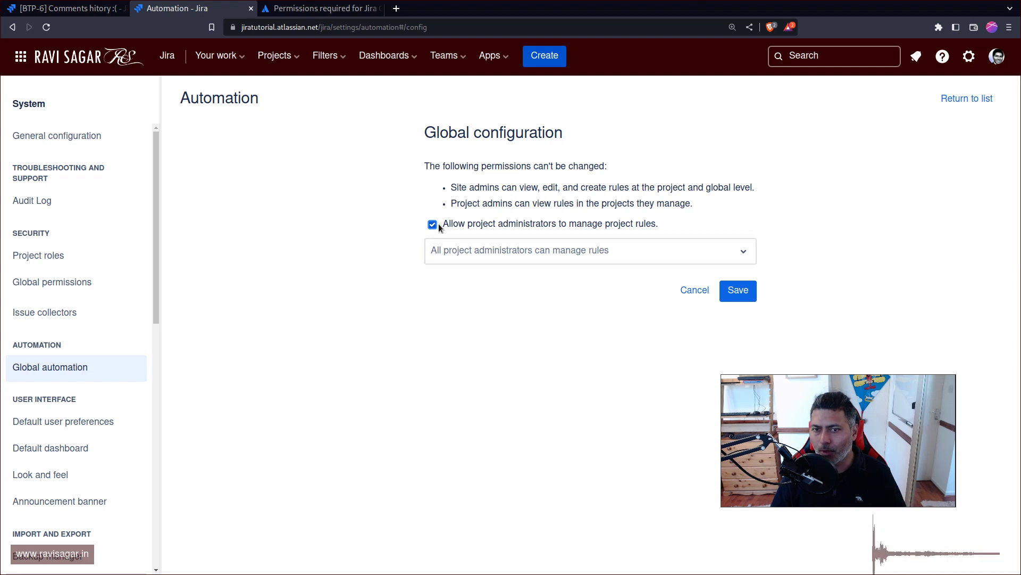
# Keep 'Allow project administrators to manage project rules' ticked and browse the user-group list for site-admins.
pyautogui.click(430, 224)
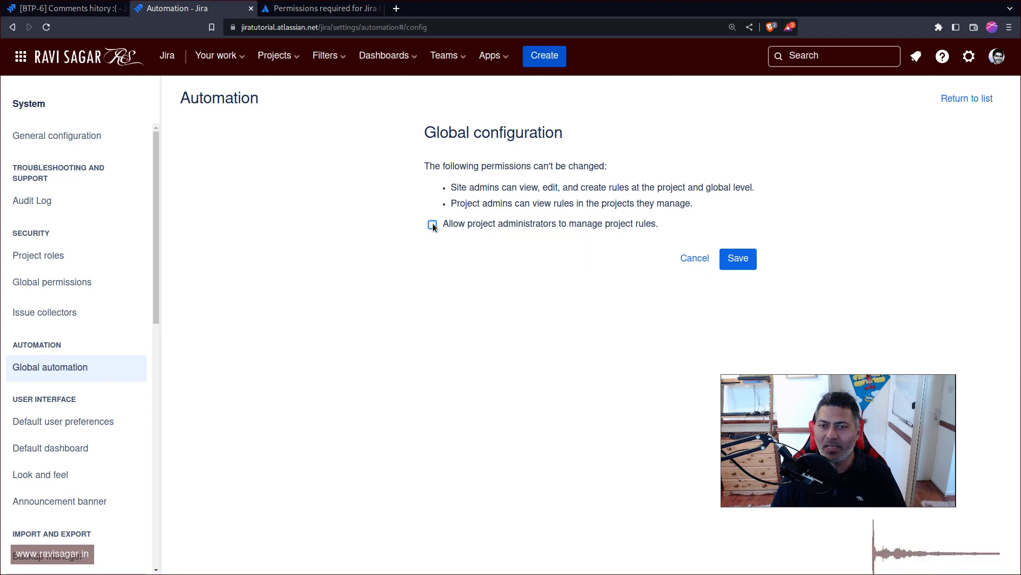
pyautogui.click(433, 224)
pyautogui.click(524, 263)
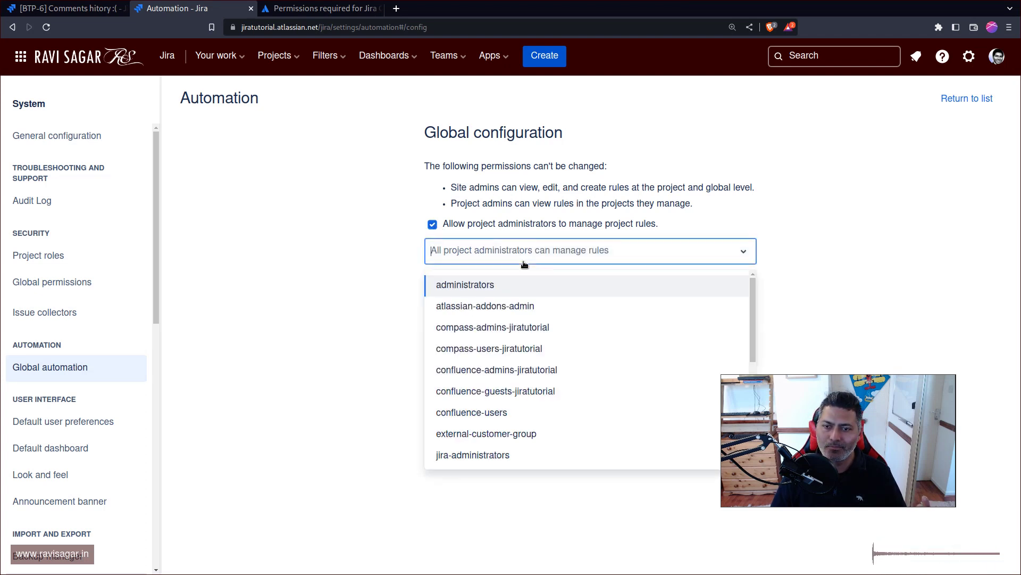
pyautogui.click(481, 216)
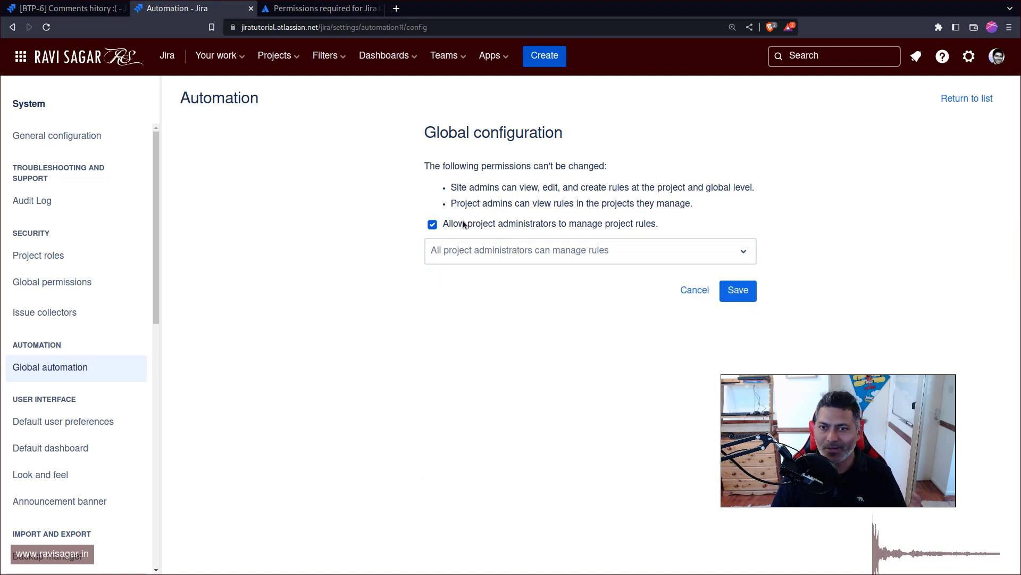
pyautogui.click(444, 225)
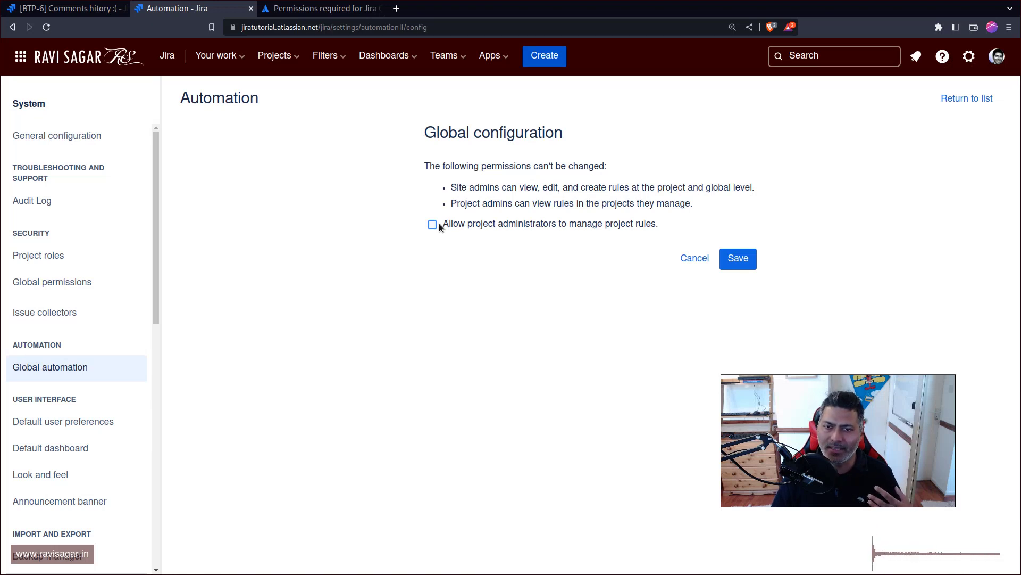
pyautogui.click(432, 224)
pyautogui.click(546, 254)
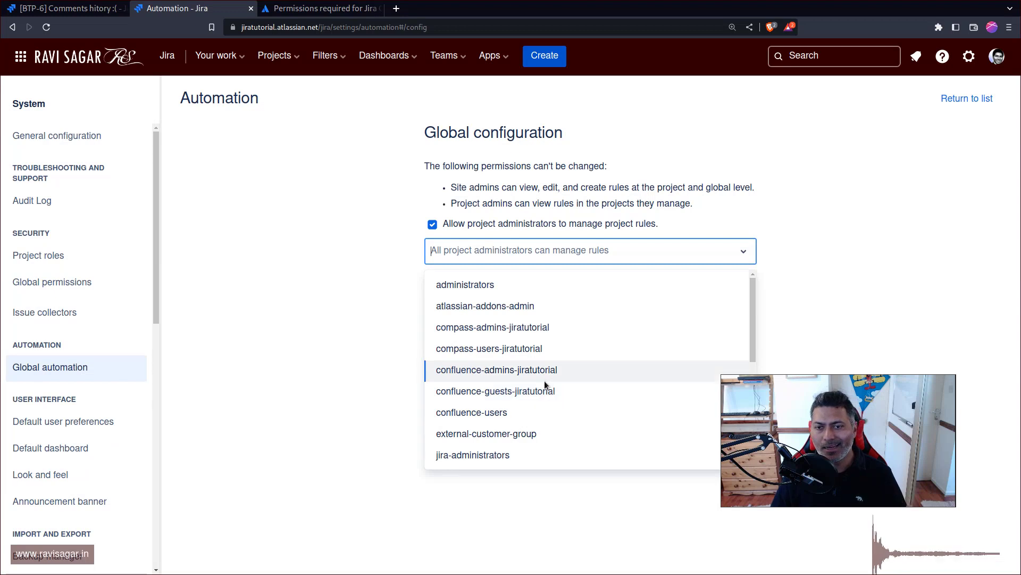
pyautogui.click(512, 266)
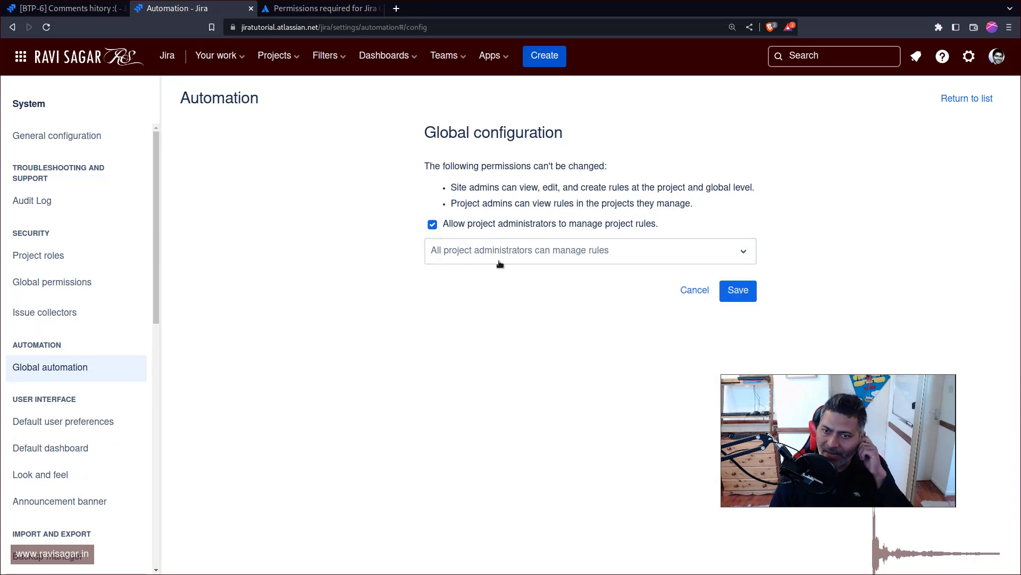
pyautogui.click(514, 252)
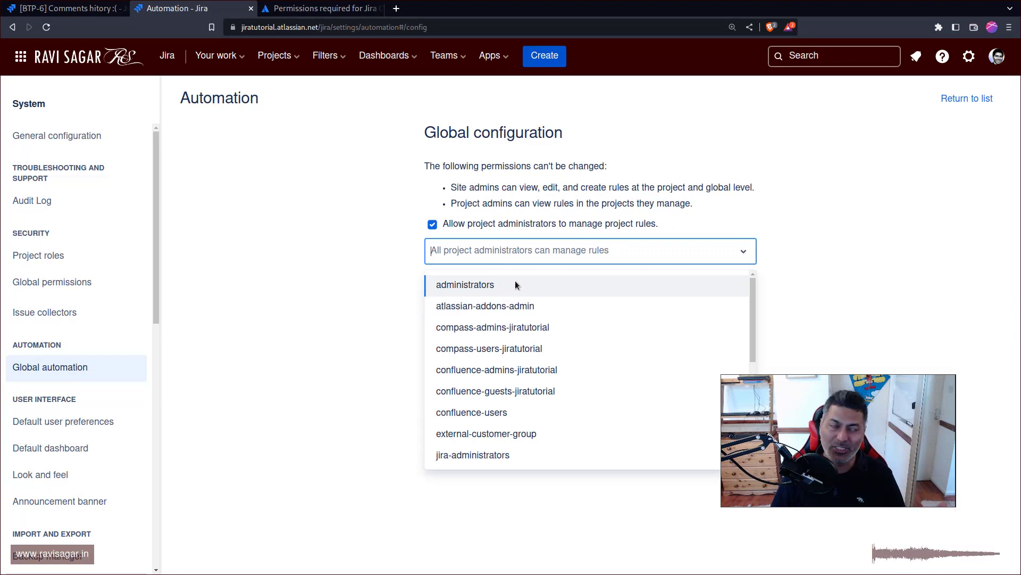
pyautogui.scroll(-5, 534, 328)
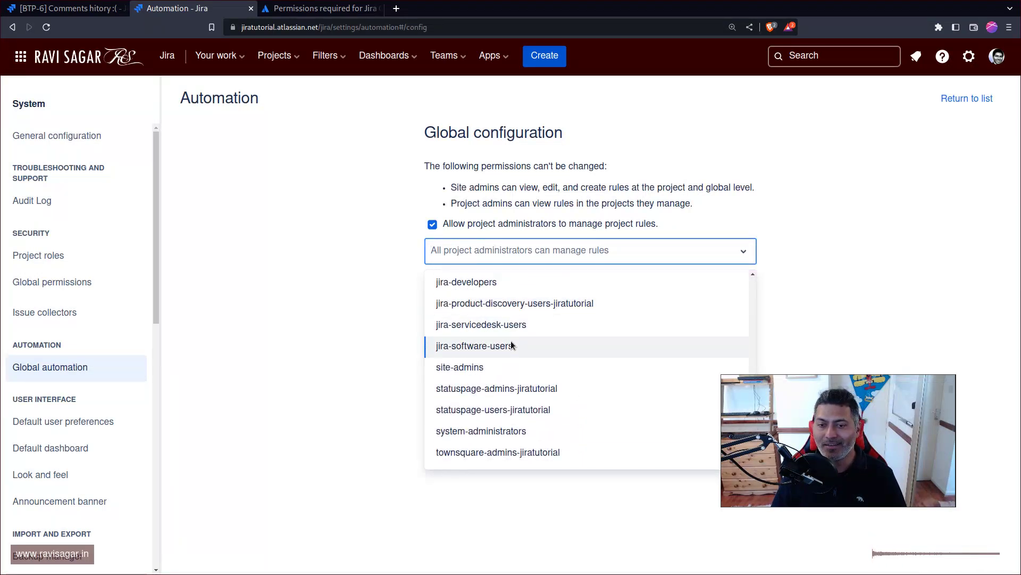
# Add then remove the site-admins group restriction, and switch to the automation permissions article.
pyautogui.click(487, 367)
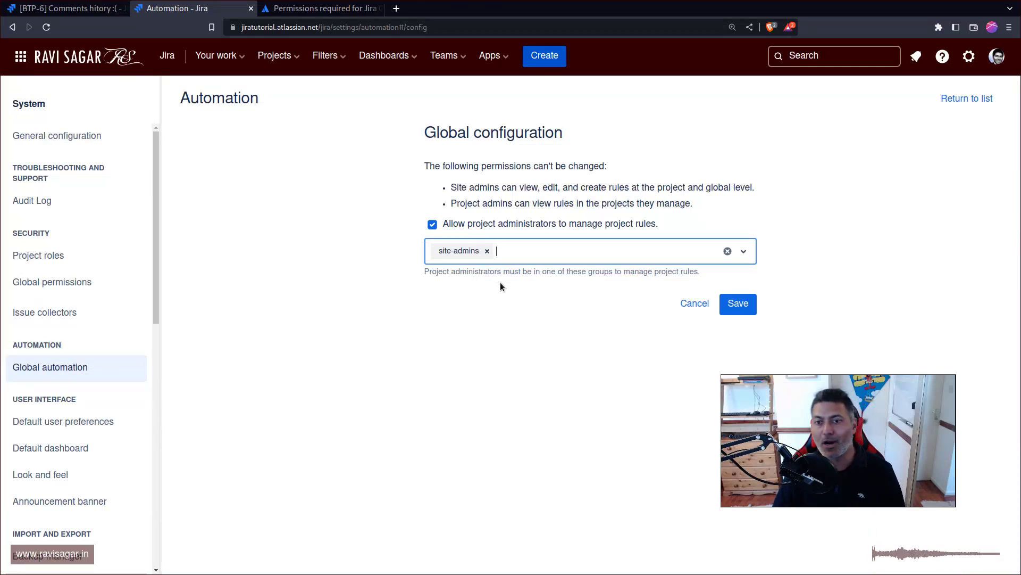
pyautogui.click(489, 253)
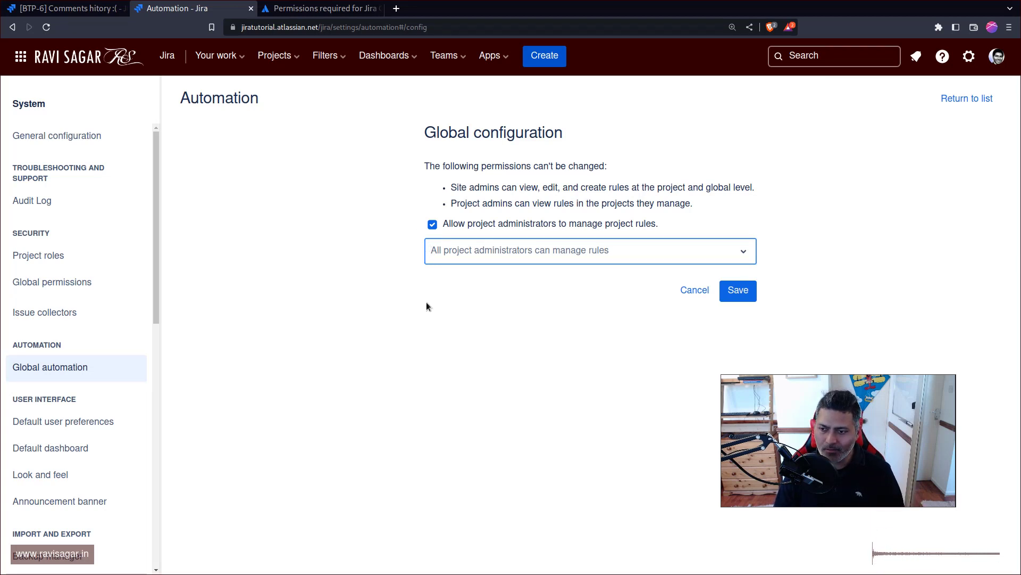
pyautogui.hotkey('ctrl', 'Tab')
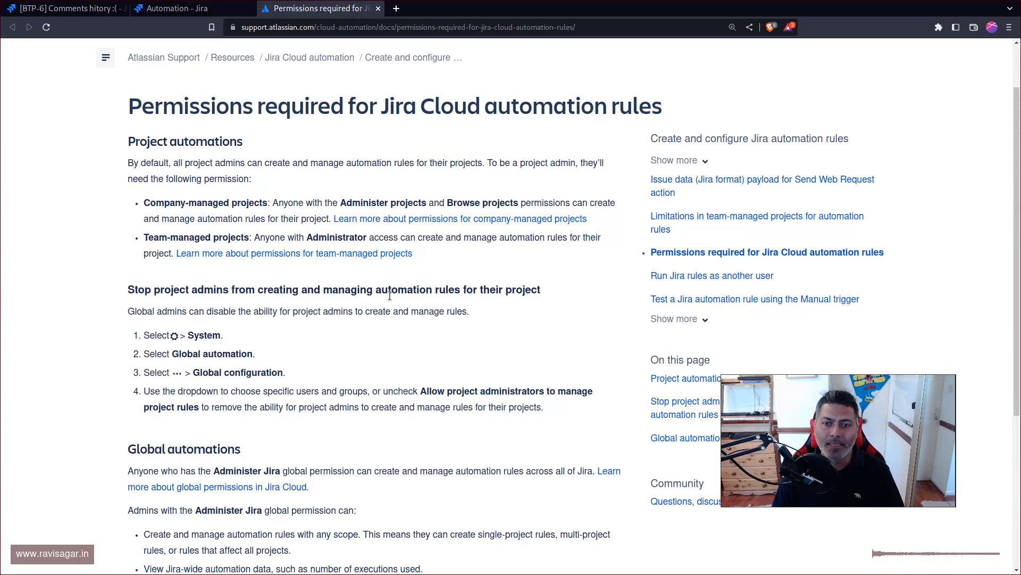
# Back in Automation Global configuration, restrict project rule management to the jira-developers group.
pyautogui.hotkey('ctrl', 'shift', 'Tab')
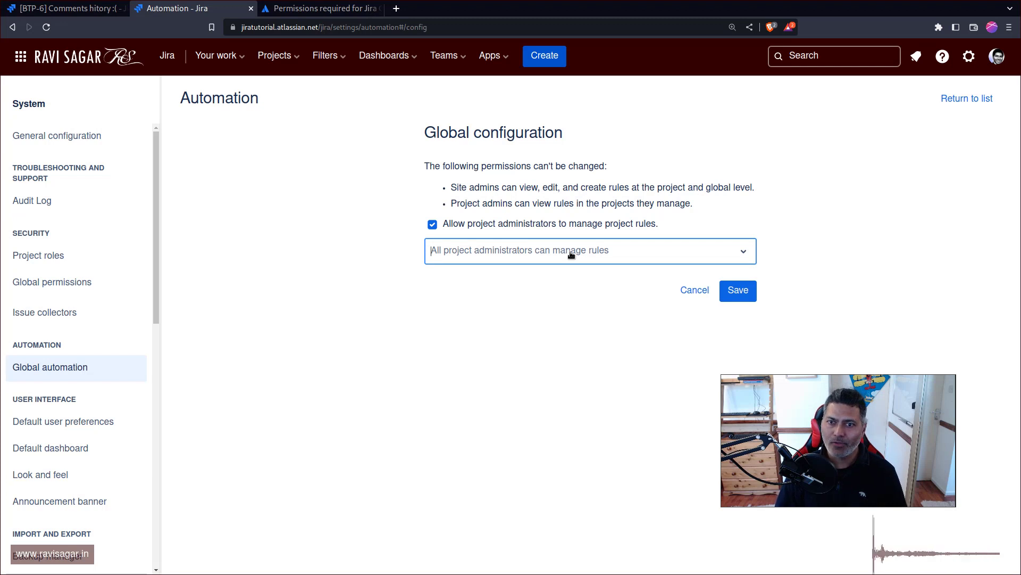
pyautogui.click(571, 254)
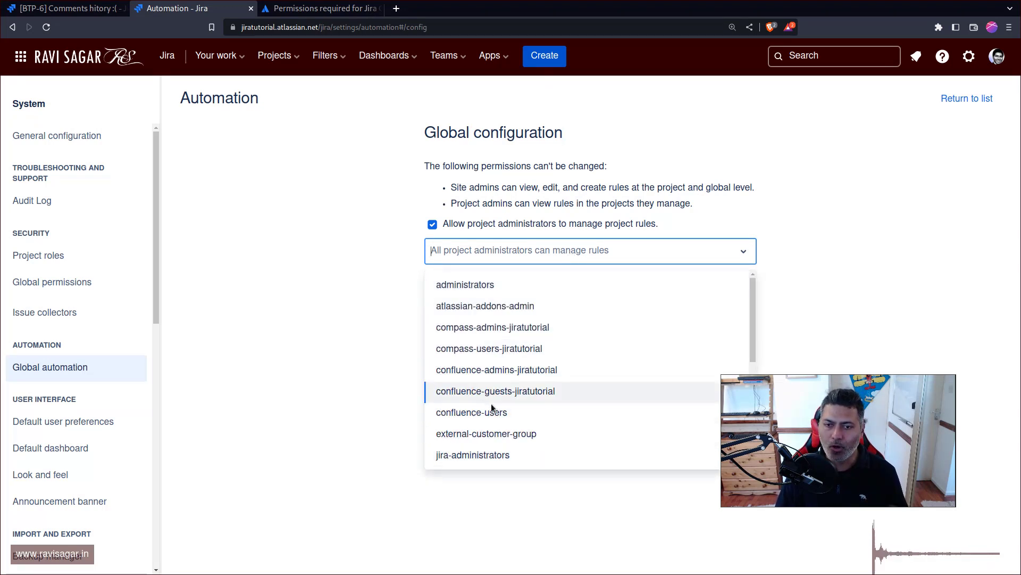
pyautogui.scroll(-2, 501, 401)
pyautogui.scroll(2, 502, 397)
pyautogui.scroll(-1, 479, 415)
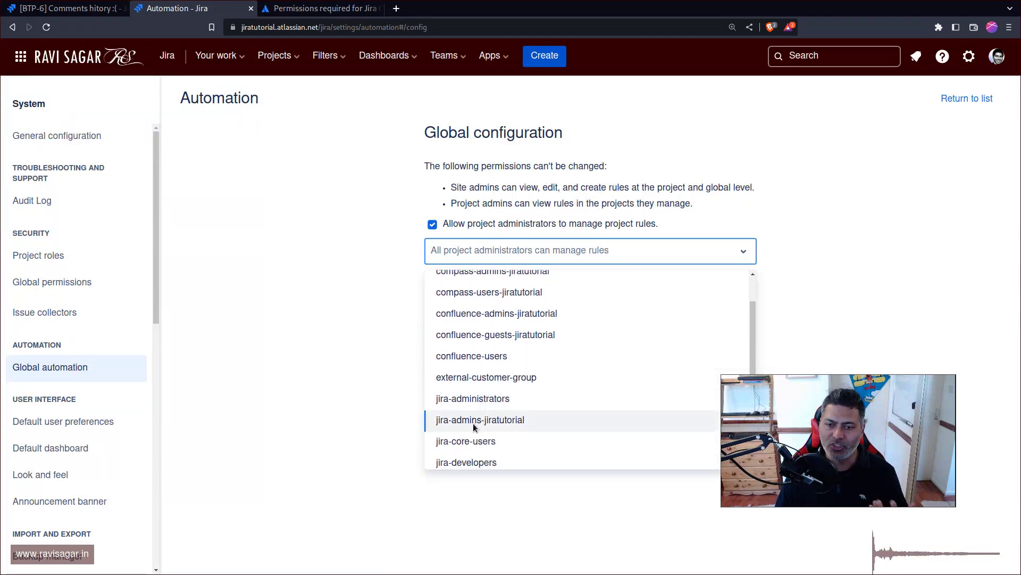
pyautogui.scroll(-1, 481, 401)
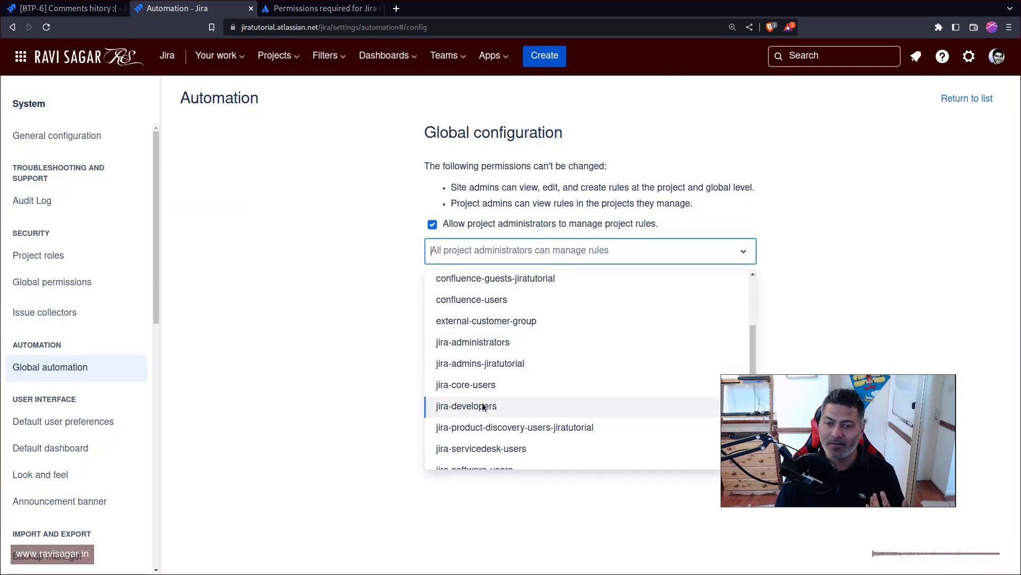
pyautogui.click(479, 408)
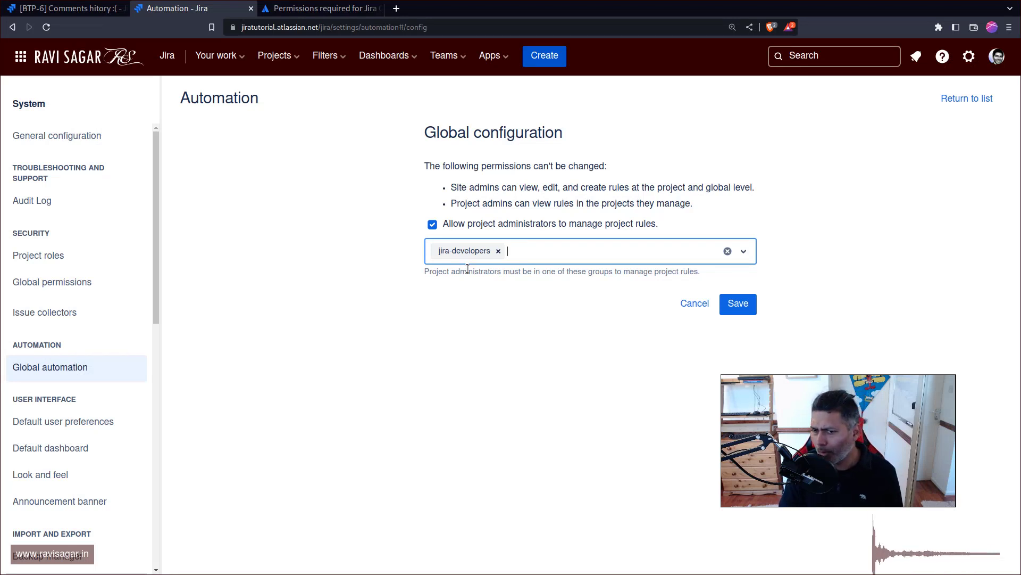
pyautogui.click(743, 251)
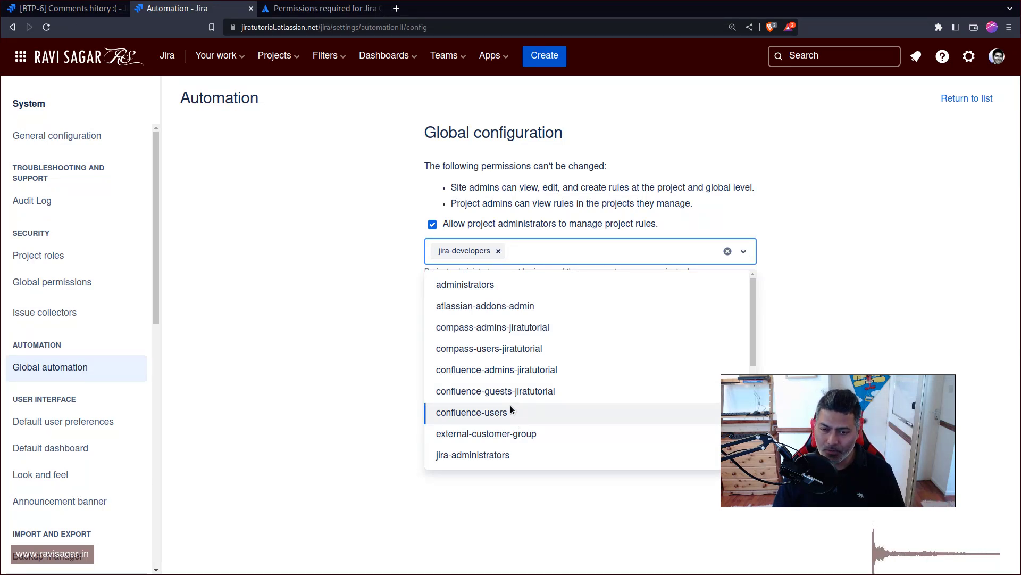
# Add jira-software-users beside jira-developers as an allowed group.
pyautogui.scroll(-2, 580, 312)
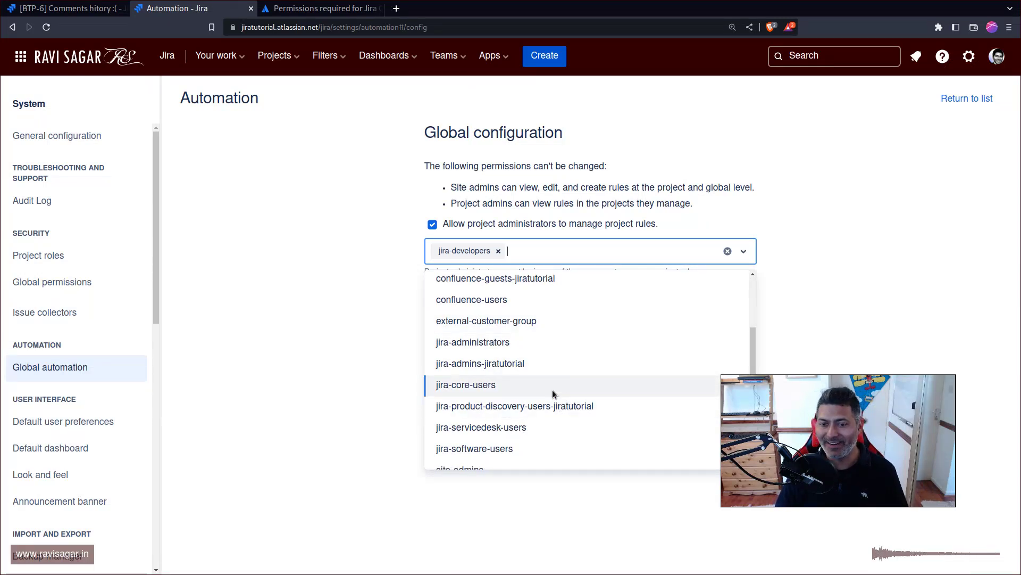
pyautogui.click(544, 447)
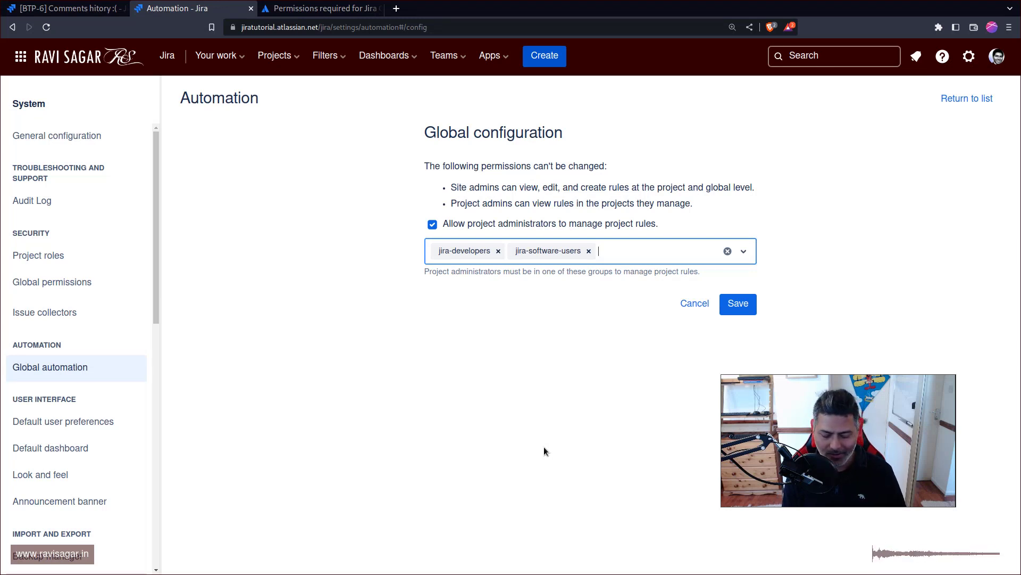
# Load ravisagar.in in a new tab and open the Mastering Jira Cloud Automation course.
pyautogui.hotkey('ctrl', 't')
pyautogui.write('ravisagar.in/')
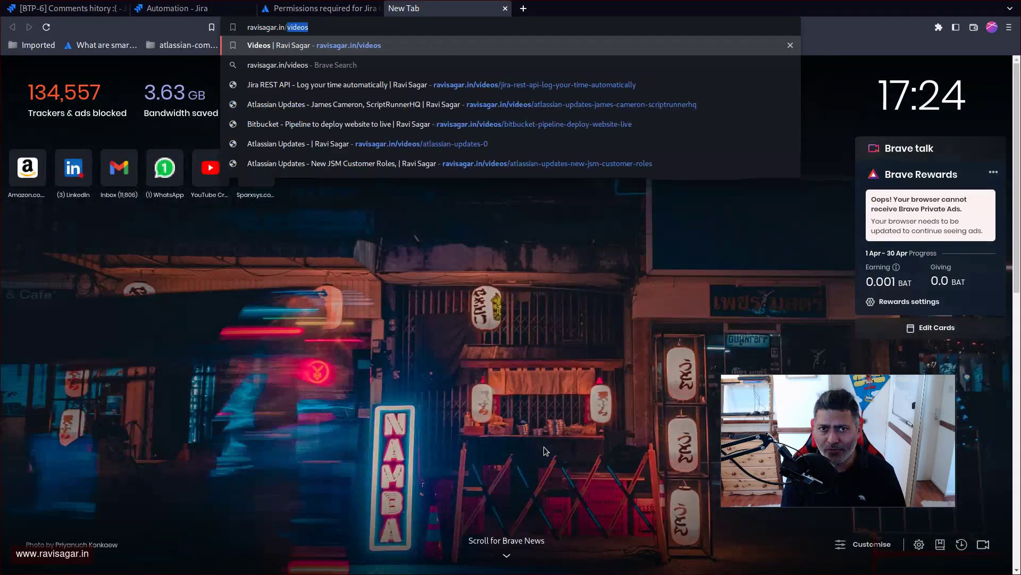
pyautogui.press('BackSpace')
pyautogui.press('Return')
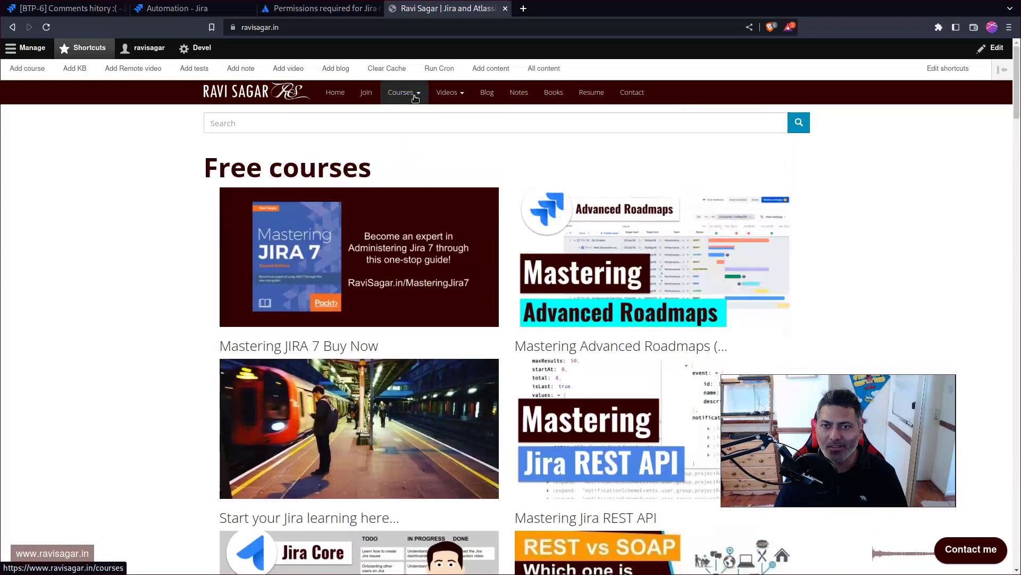
pyautogui.click(414, 96)
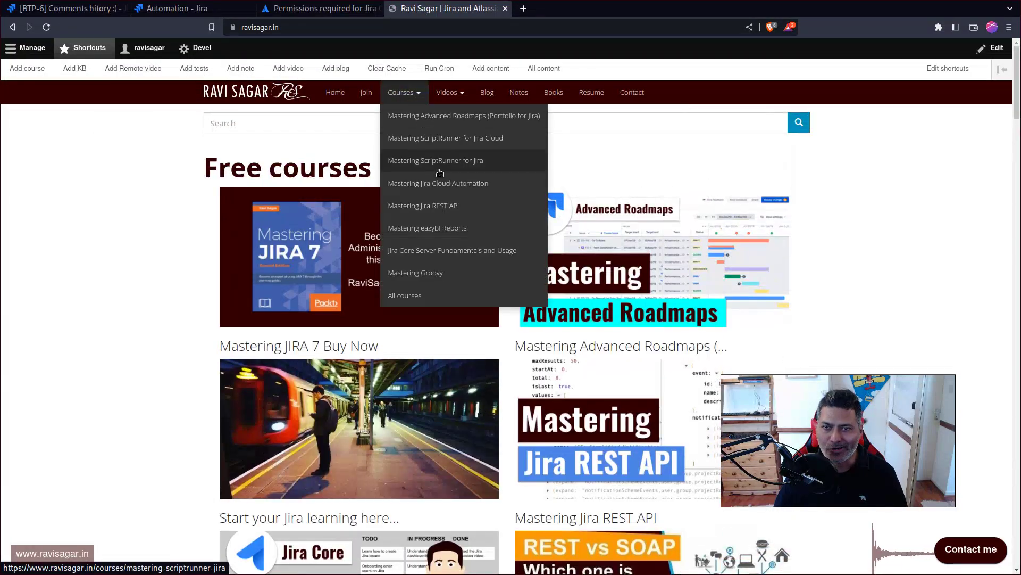
pyautogui.click(439, 186)
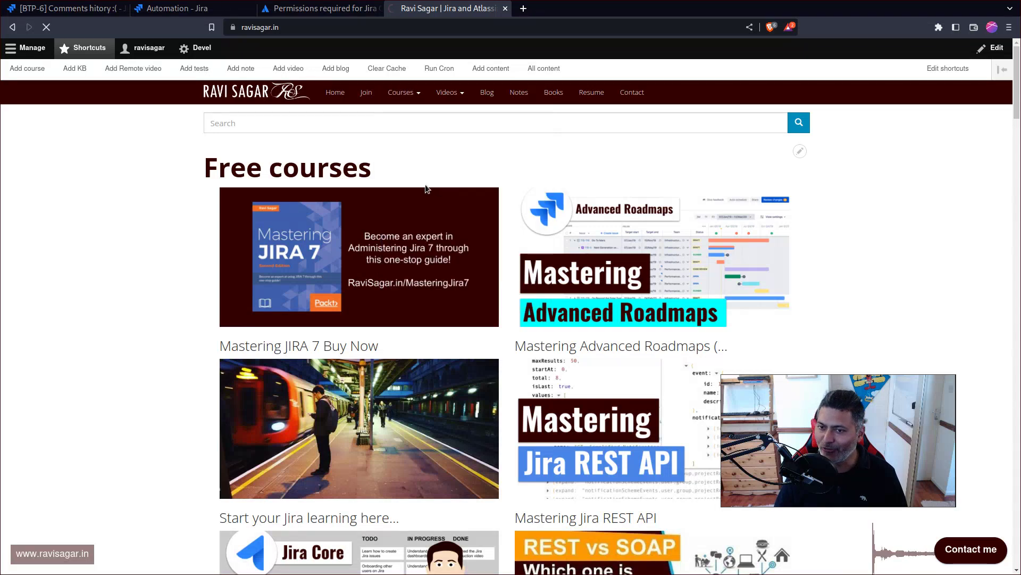